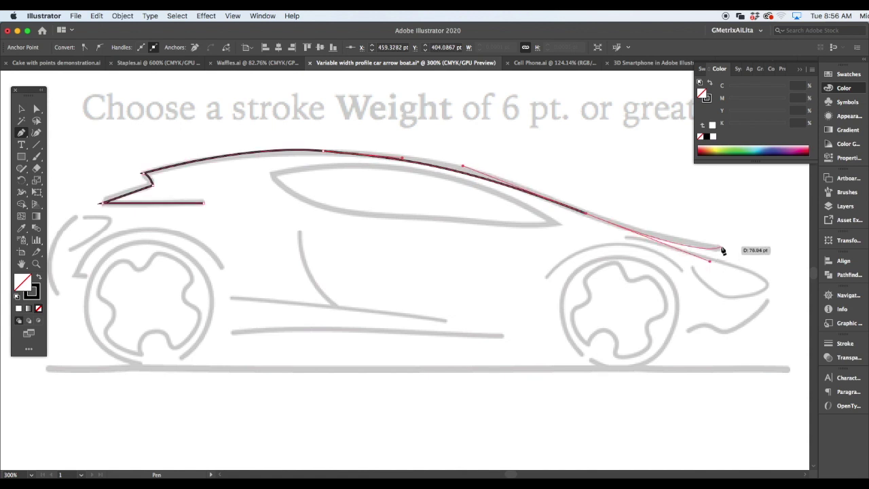
- Finish the roofline path and trace the side window as a closed shape with the Pen tool
key(Escape)
click(271, 174)
drag(369, 216, 431, 222)
click(564, 223)
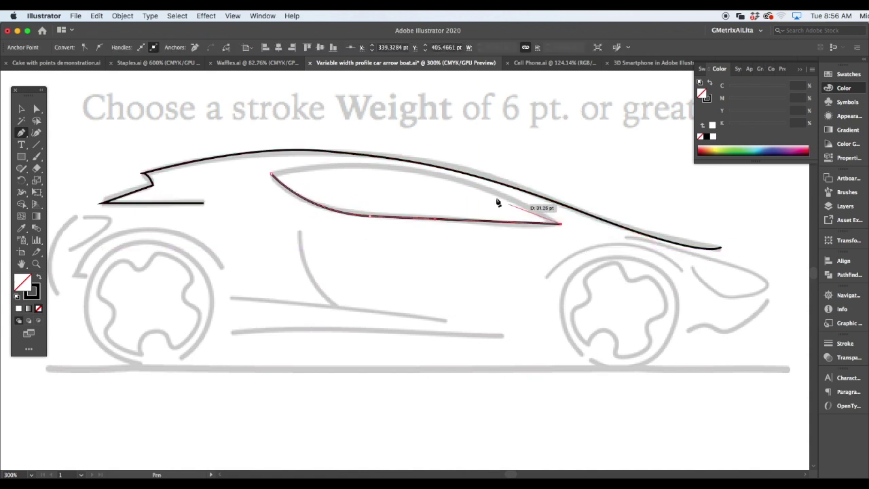
click(270, 174)
key(Escape)
- Trace the curved door line and the two long lower body lines as separate open paths
click(299, 231)
drag(334, 305, 353, 314)
key(Escape)
click(232, 297)
click(444, 319)
key(Escape)
click(231, 332)
click(503, 336)
key(Escape)
- Trace the curved rear bumper line and the hooked tail light outline behind the rear wheel
click(76, 218)
drag(56, 293, 76, 319)
key(Escape)
click(70, 248)
drag(91, 216, 129, 219)
click(99, 229)
key(Escape)
- Trace the wheel arches above the rear and front wheels as two separate open curves
click(76, 275)
click(133, 232)
click(187, 222)
click(222, 267)
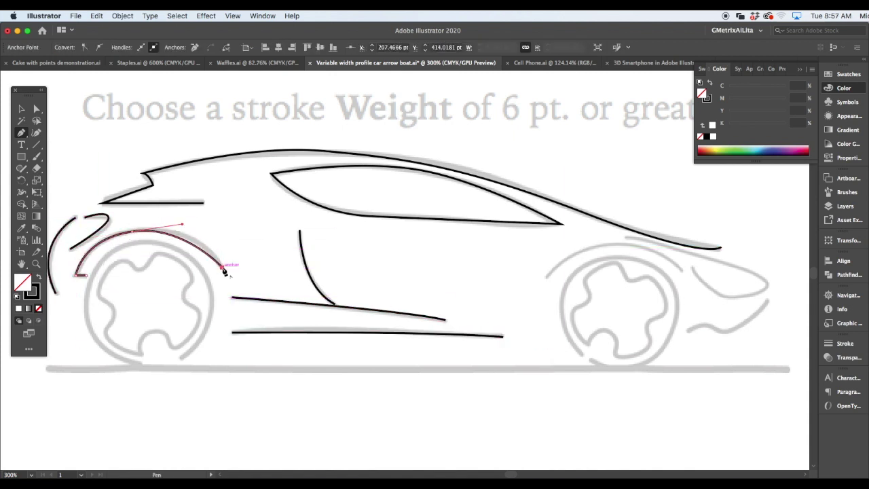
key(Escape)
click(546, 275)
drag(614, 244, 652, 243)
click(682, 270)
key(Escape)
- Trace the hood and headlight outline and the wavy front bumper curve below it
click(626, 236)
click(689, 253)
drag(711, 296, 710, 296)
click(693, 269)
key(Escape)
click(688, 329)
click(720, 331)
drag(765, 302, 782, 264)
key(Escape)
- Draw the straight ground line beneath the car along the full length of the template line
click(48, 369)
click(788, 369)
key(Escape)
- Trace the rear tire as an open circular path, leaving the gap at its bottom
click(181, 356)
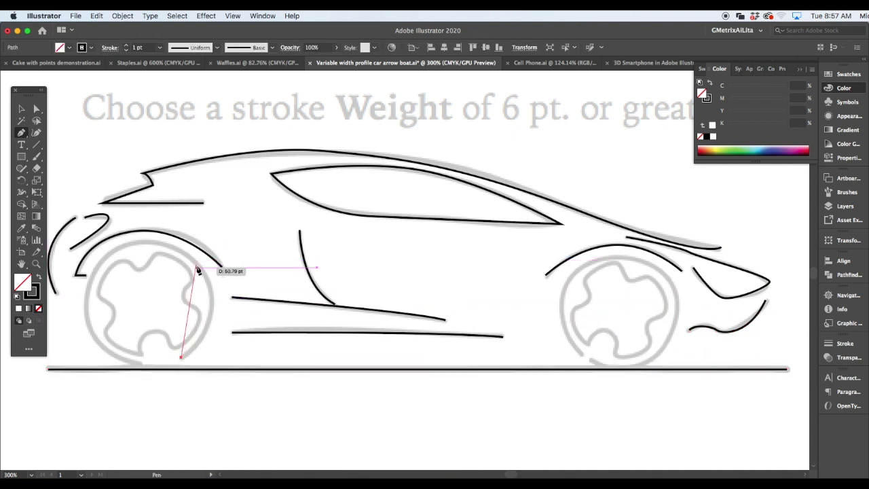
drag(204, 275, 183, 224)
drag(102, 264, 91, 284)
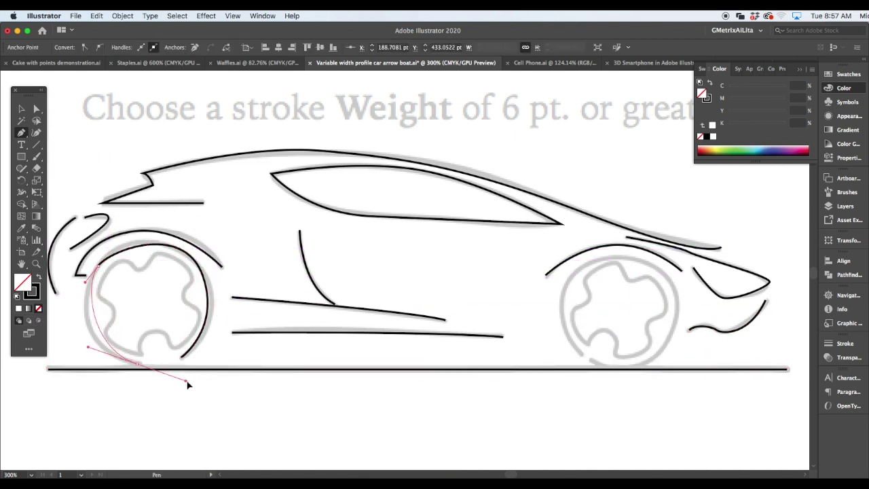
drag(168, 330, 167, 331)
key(a)
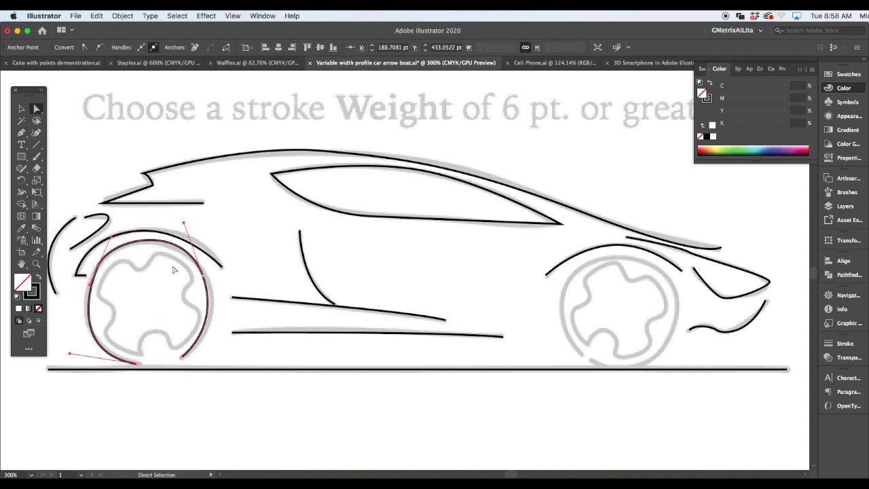
key(p)
- Trace the lobed rear wheel rim as a closed shape inside the rear tire
click(137, 267)
mouse_move(124, 262)
mouse_down()
mouse_move(110, 265)
mouse_move(100, 297)
mouse_up()
drag(115, 311, 116, 319)
mouse_move(109, 334)
mouse_down()
mouse_move(111, 347)
mouse_move(173, 331)
mouse_up()
click(143, 355)
drag(174, 350, 185, 347)
drag(199, 311, 189, 278)
drag(137, 267, 140, 290)
key(super+shift+a)
- Trace the front tire as an open circular path with the gap at its lower edge
drag(582, 354, 554, 314)
drag(574, 270, 655, 266)
drag(676, 342, 677, 344)
drag(626, 367, 605, 368)
click(589, 360)
key(super+shift+a)
- Trace the lobed front wheel rim as a closed shape inside the front tire
click(587, 343)
drag(573, 309, 578, 297)
drag(591, 300, 587, 290)
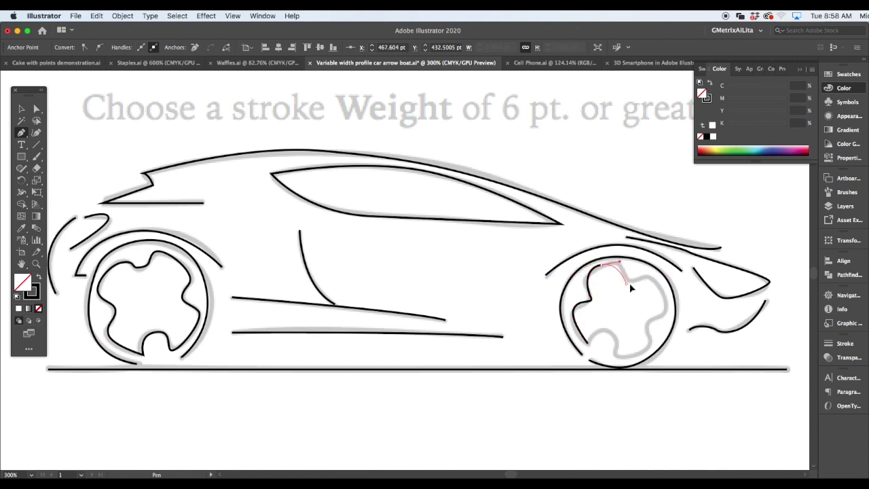
mouse_move(653, 288)
mouse_down()
mouse_move(679, 296)
mouse_move(663, 292)
mouse_up()
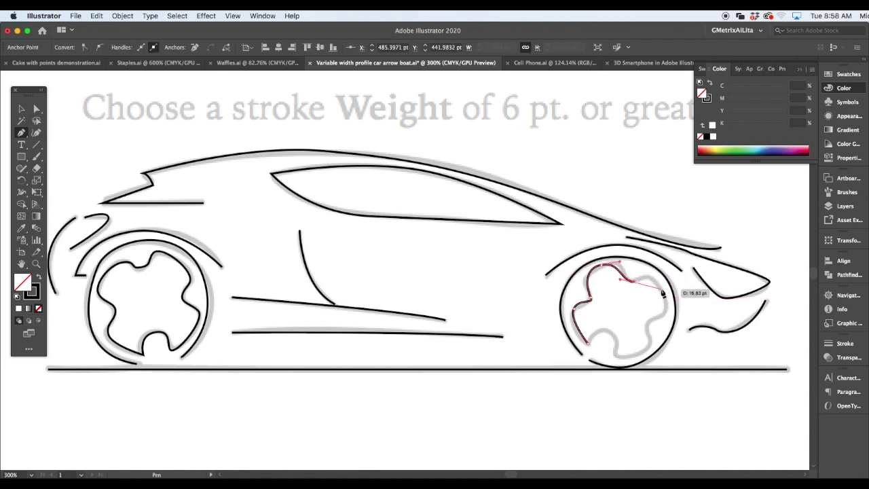
click(595, 331)
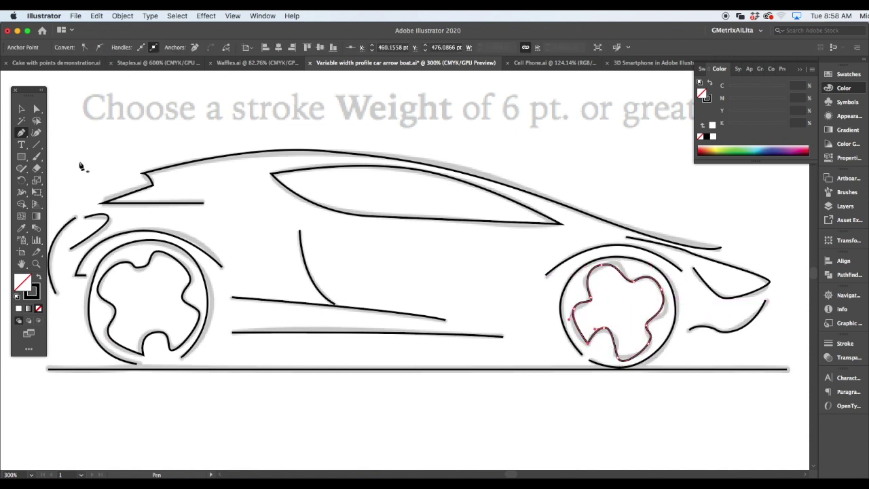
key(super+shift+a)
- Set the stroke of all traced paths to 3 pt with the teardrop-like width profile that tapers at both ends
key(v)
key(super+a)
click(125, 44)
click(126, 45)
click(109, 48)
click(75, 201)
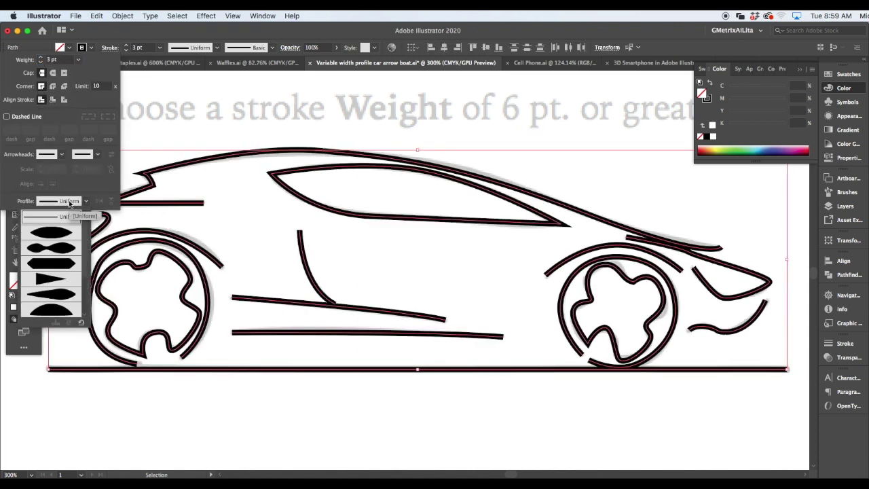
click(64, 296)
- Give the rear wheel arch the thick, blunt-ended width profile and flip it along the path
click(136, 234)
click(204, 47)
click(204, 150)
click(110, 48)
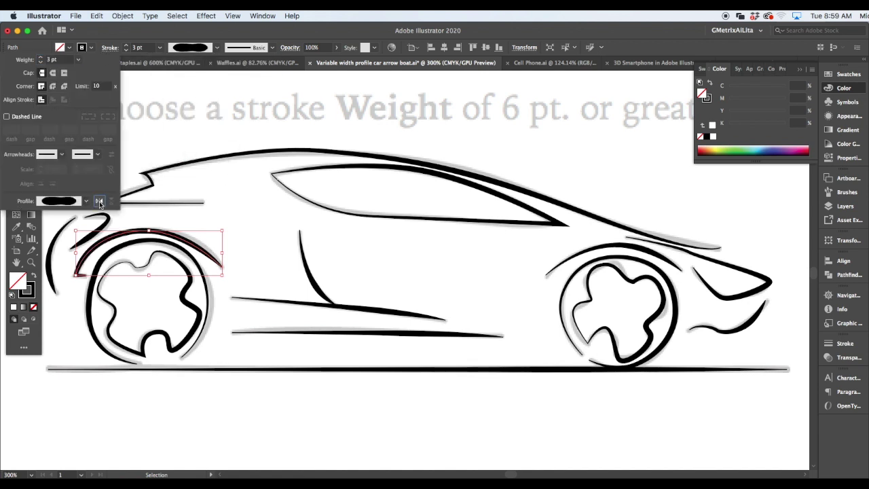
- Set the ground line's stroke to 5 pt and apply a width profile that swells twice along its length
click(257, 370)
click(125, 44)
click(126, 44)
click(203, 48)
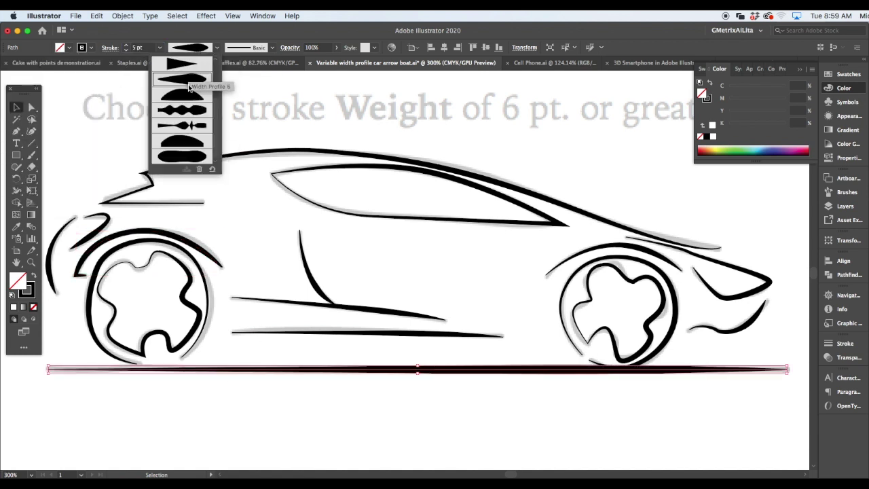
click(193, 97)
- Flip the side window outline's width profile along the path and set its stroke weight to 2 pt
click(624, 278)
click(292, 169)
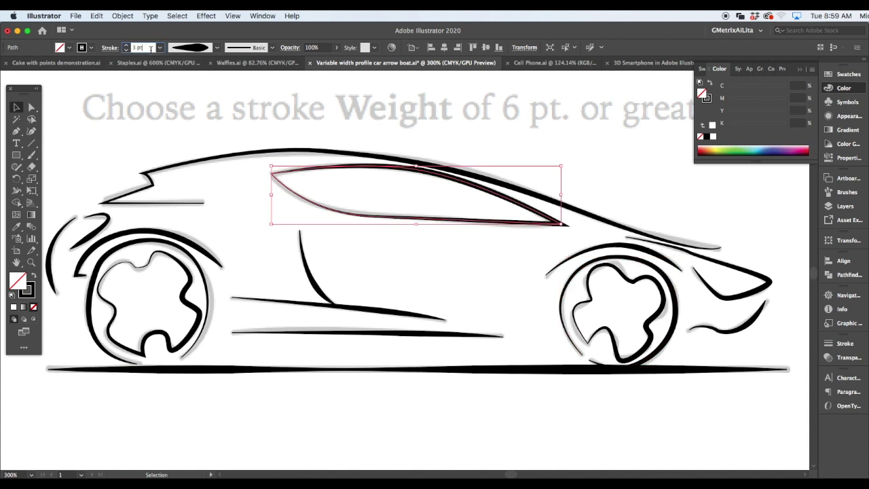
click(108, 49)
click(102, 199)
click(151, 167)
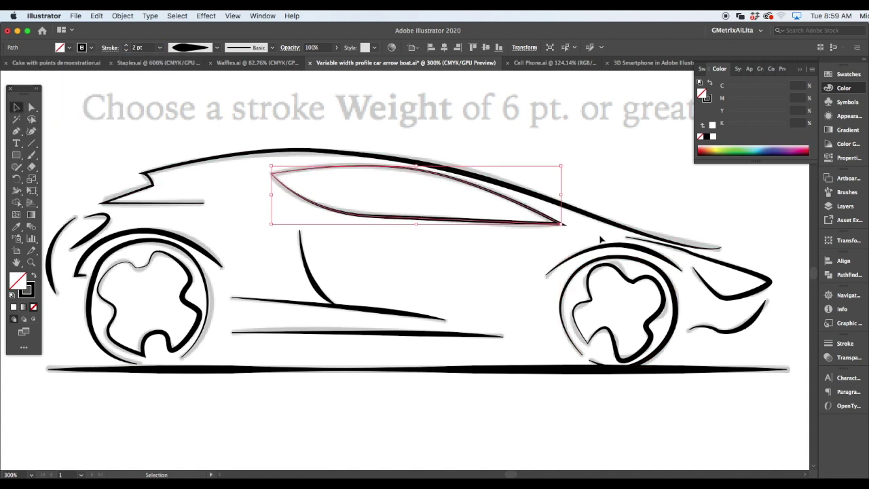
click(631, 218)
- Draw the car's body panel as a filled shape running around the window, both wheels and the lower sill
click(81, 217)
drag(162, 191, 249, 181)
drag(376, 234, 372, 231)
click(573, 233)
click(694, 265)
drag(711, 322, 699, 327)
drag(542, 282, 606, 248)
drag(545, 283, 545, 283)
click(563, 336)
click(230, 323)
drag(192, 237, 107, 216)
click(59, 292)
- Fill the body shape with orange-red and remove its stroke
click(702, 150)
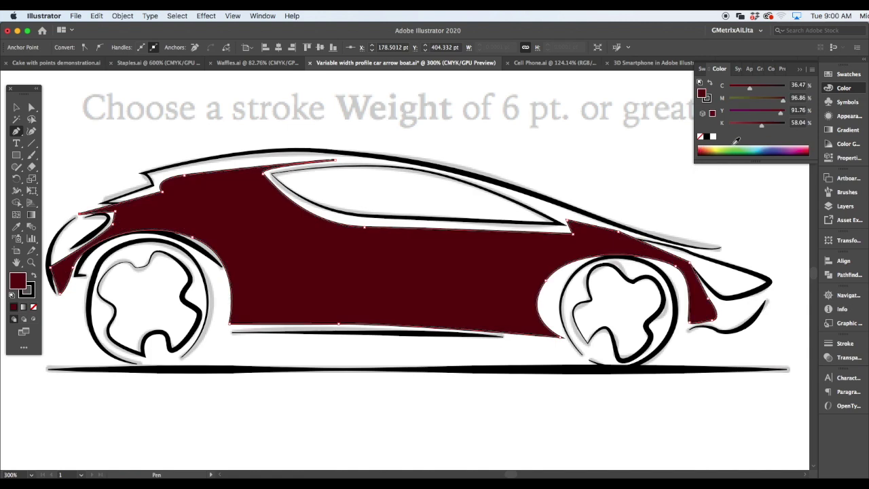
drag(752, 163, 752, 241)
click(706, 166)
click(709, 182)
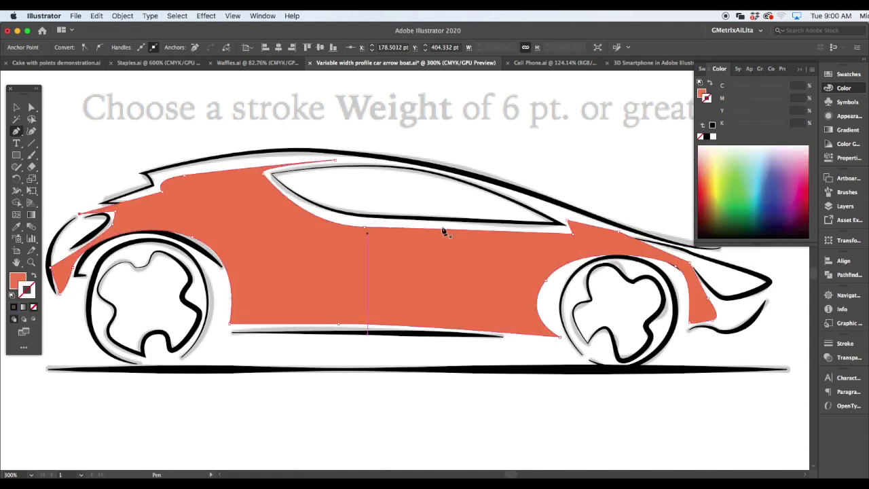
- Open a gradient swatch library and fill the body shape with one of its gradients
click(837, 130)
click(844, 75)
click(703, 237)
click(815, 324)
drag(483, 250, 616, 119)
drag(612, 186, 612, 288)
click(574, 156)
- Fill the body shape with the red-orange gradient from the Color Harmonies library, running vertically from below the window to the sill
key(g)
drag(346, 234, 346, 297)
click(583, 281)
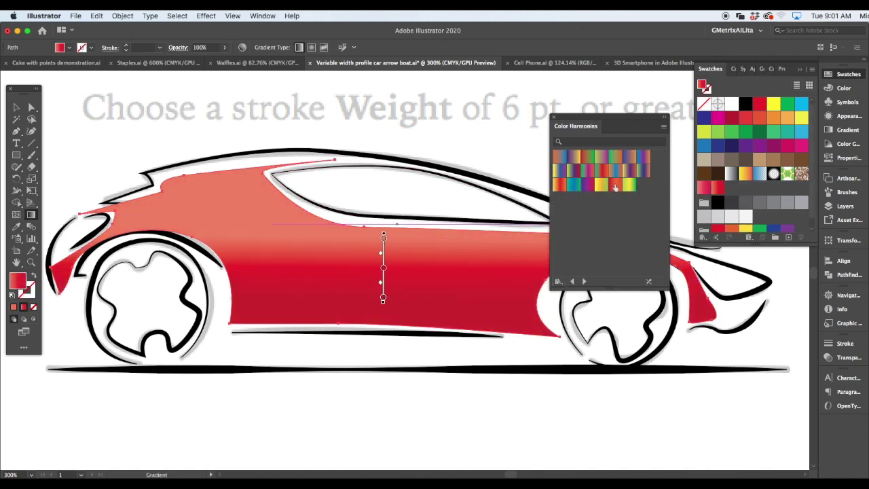
click(615, 185)
drag(343, 224, 336, 307)
key(v)
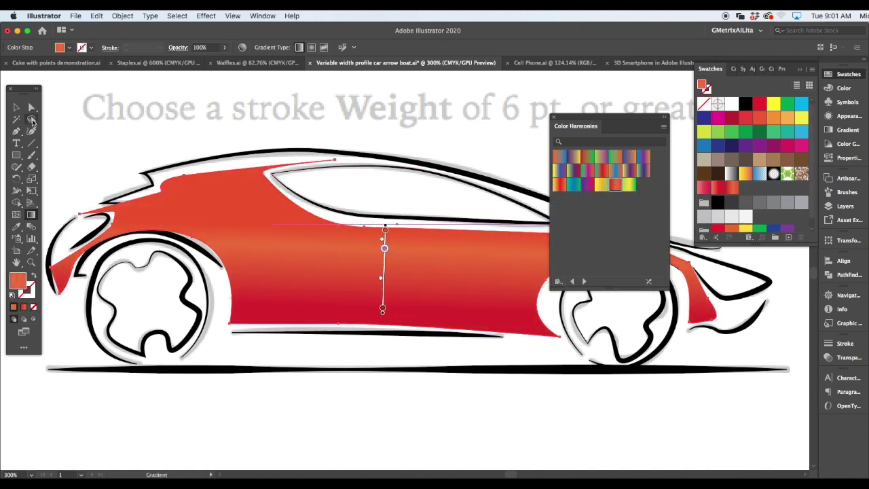
- Fill the side window with the dark teal gradient from the Earthtones library
click(305, 171)
click(580, 188)
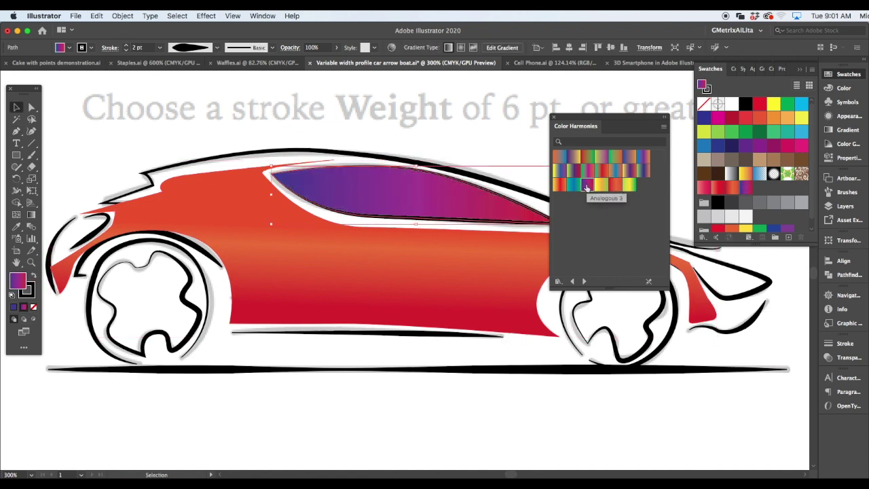
click(584, 281)
click(584, 281)
click(572, 228)
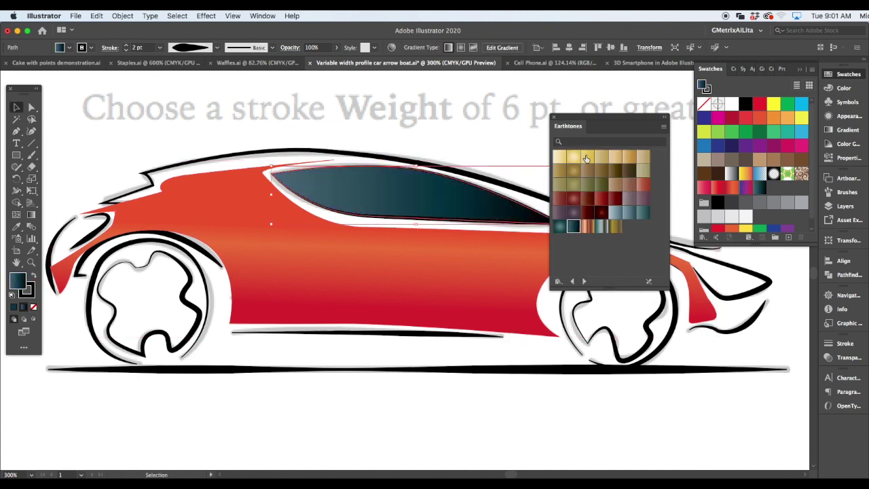
- Fill both wheel rims with the light blue-gray Earthtones gradient and move the gradient library clear of the car
click(195, 309)
shift+click(632, 319)
click(615, 213)
drag(598, 126, 732, 348)
click(532, 395)
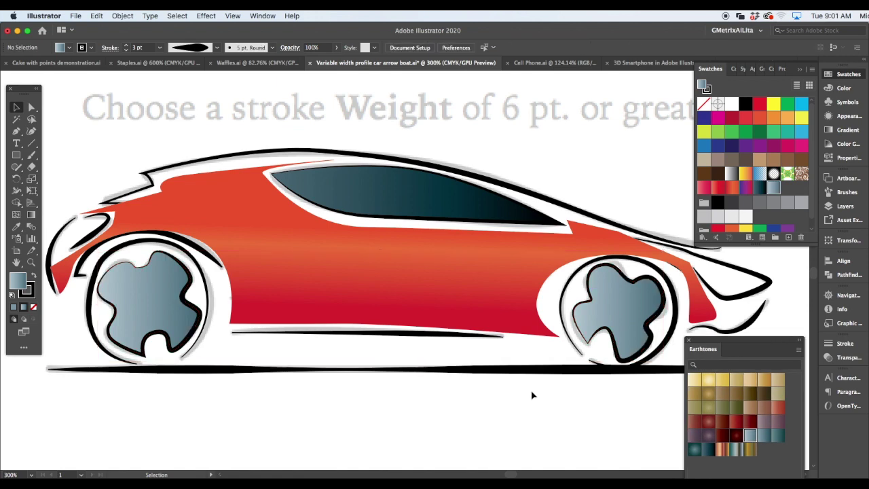
- Hide the tracing template and all panels to preview the finished car artwork
key(super+minus)
key(F7)
key(Tab)
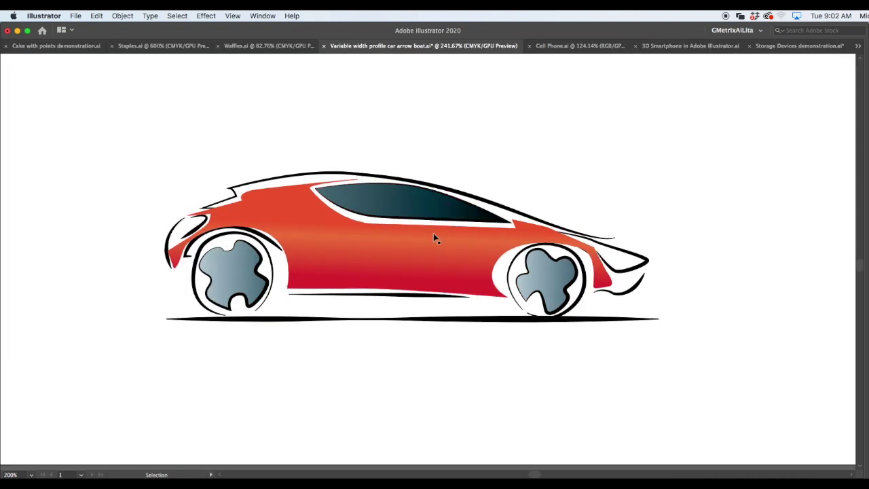
key(super+plus)
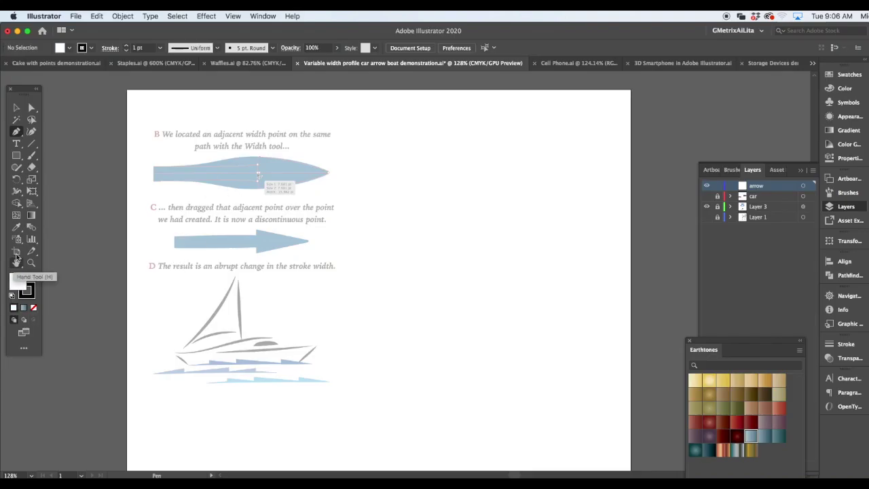
- Draw a straight horizontal line to the right of arrow B and give it a 24 pt red stroke
click(355, 180)
click(572, 180)
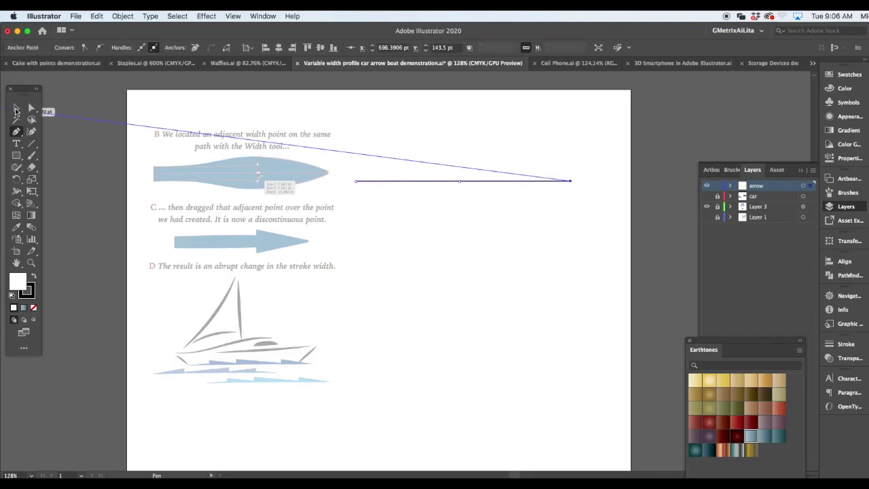
click(16, 107)
click(407, 181)
text(24)
key(Return)
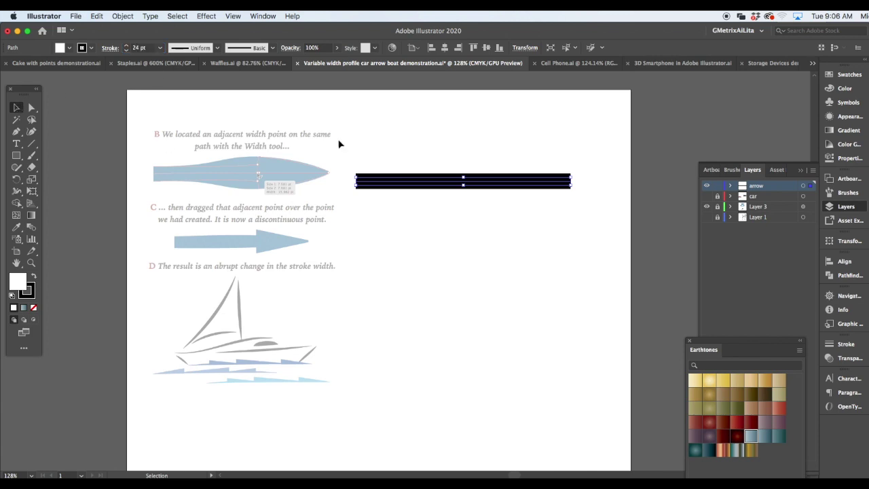
click(848, 75)
click(760, 105)
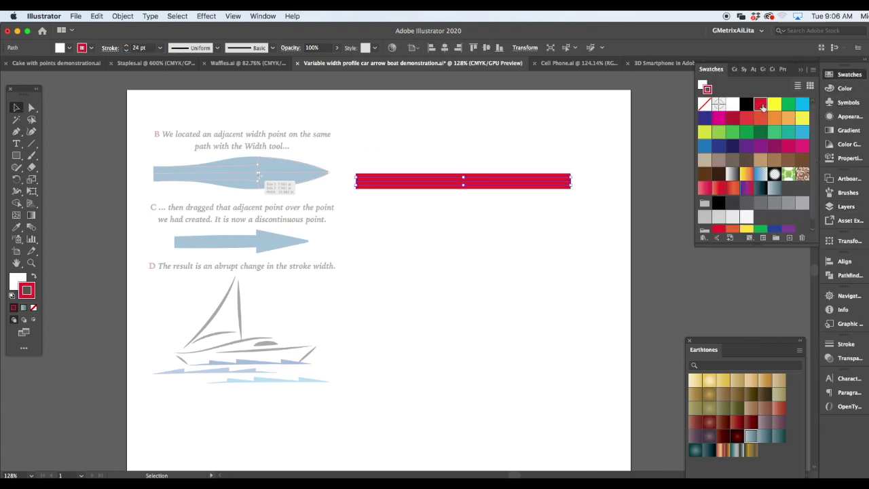
- Reshape the red line with the Width tool into a narrow shaft, a wide bulge and a pointed right end
mouse_move(460, 185)
mouse_down()
mouse_move(377, 182)
mouse_move(574, 182)
mouse_move(401, 182)
mouse_move(410, 188)
mouse_up()
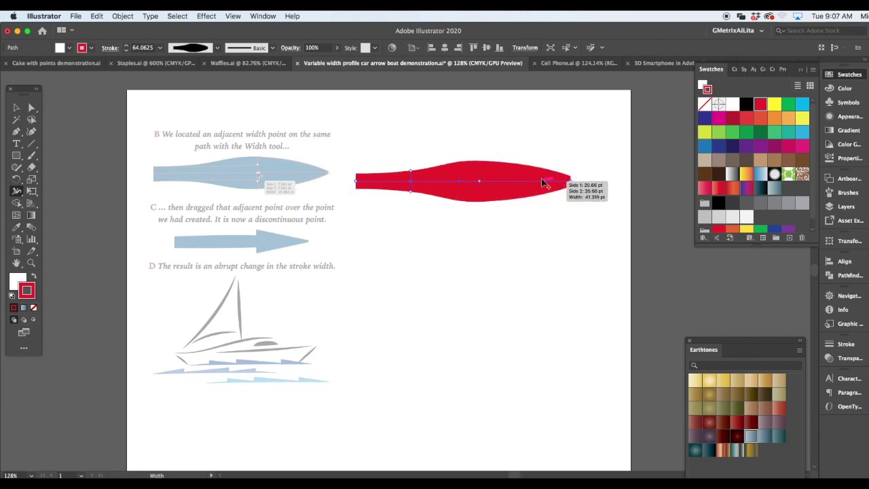
key(super+equal)
key(super+equal)
key(super+equal)
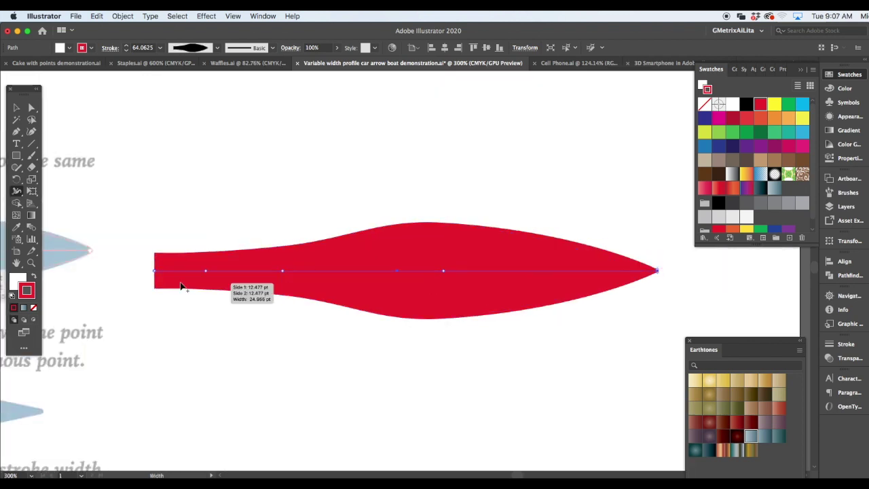
double_click(155, 271)
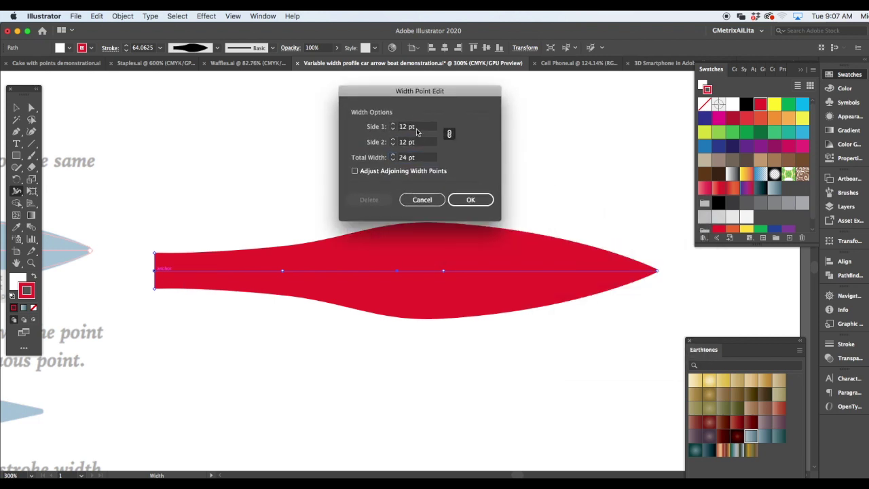
key(Up)
key(Up)
key(Up)
key(Up)
key(Up)
key(Up)
key(Up)
key(Up)
click(449, 134)
key(Up)
key(Up)
key(Up)
key(Up)
key(Up)
key(Up)
key(Up)
key(Up)
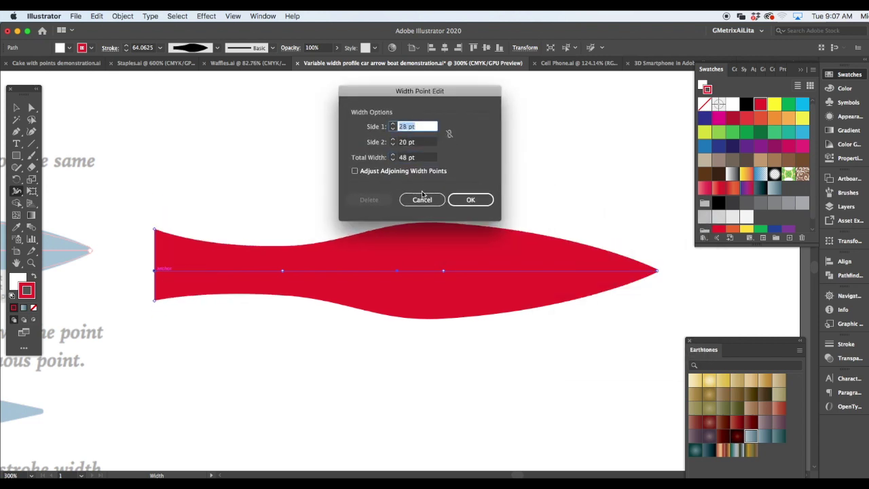
click(420, 200)
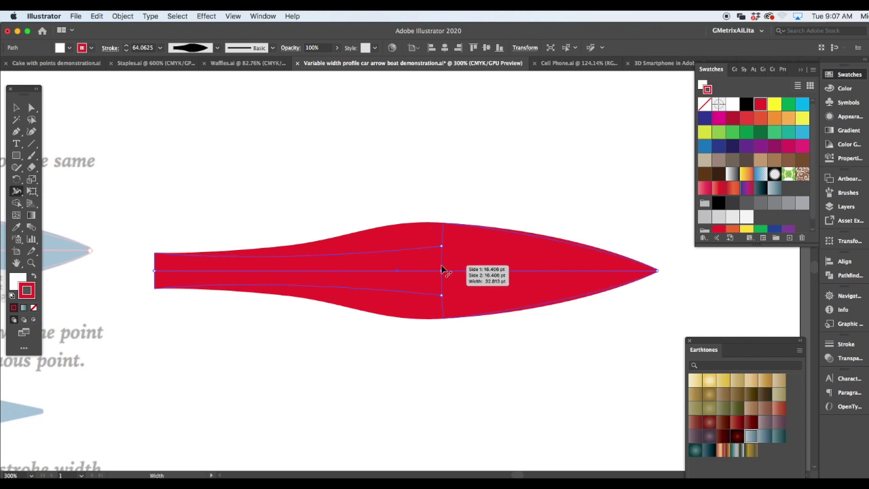
- Move a width point of the red line onto its adjacent point to form an abrupt arrowhead, and inspect the resulting point's widths
drag(438, 270, 423, 272)
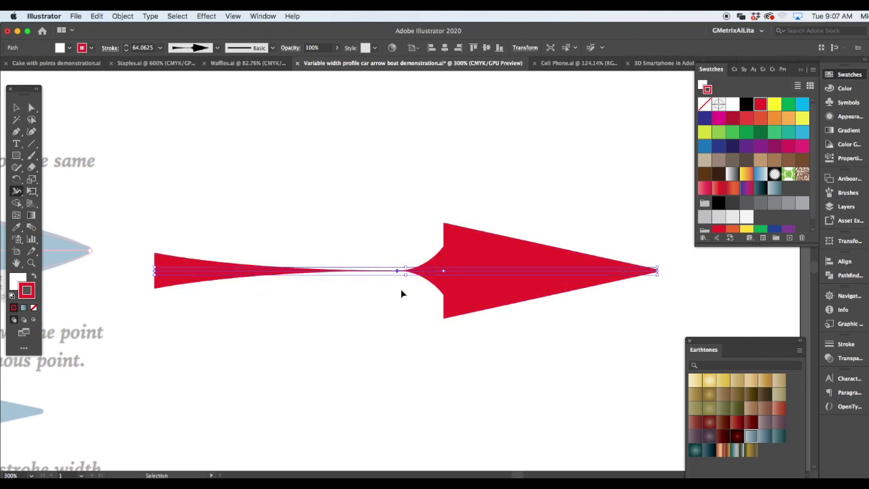
double_click(445, 271)
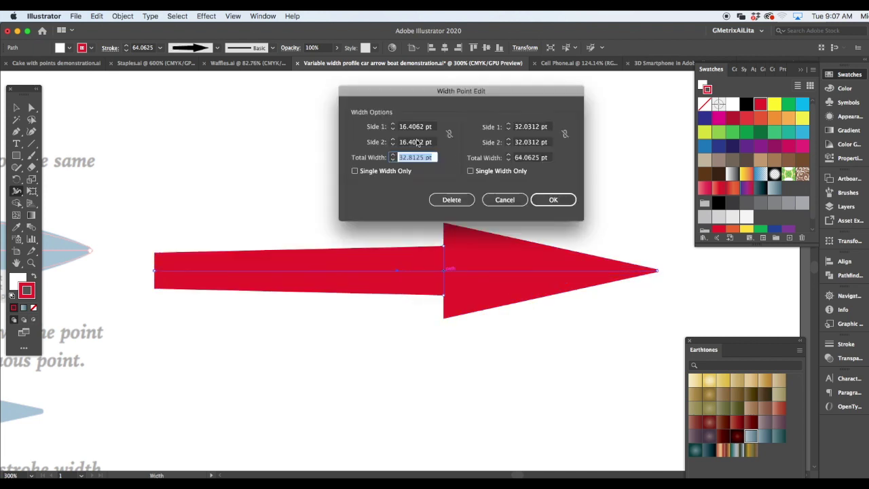
click(504, 199)
key(super+z)
key(super+z)
key(super+shift+z)
key(super+shift+z)
key(super+z)
key(super+shift+z)
click(248, 217)
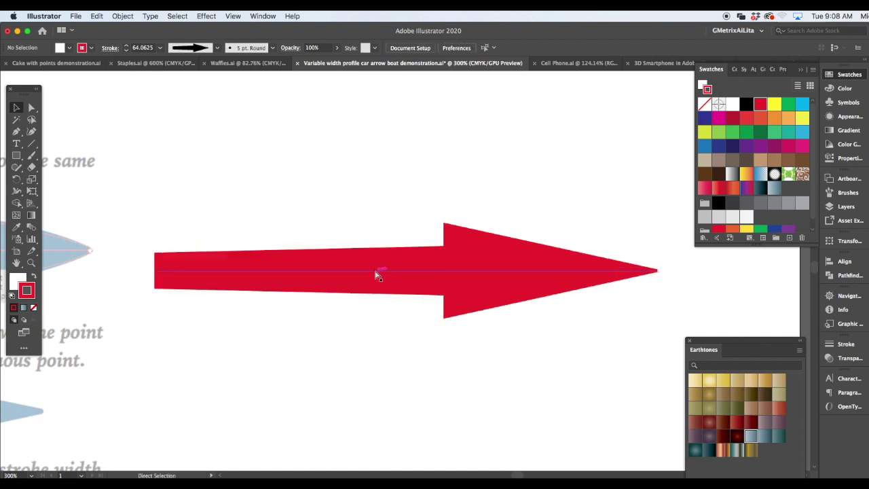
- Try several Earthtones gradients on the arrow's stroke, including the multicolour copper one, with the gradient library moved closer
key(super+z)
drag(711, 339, 673, 273)
click(686, 385)
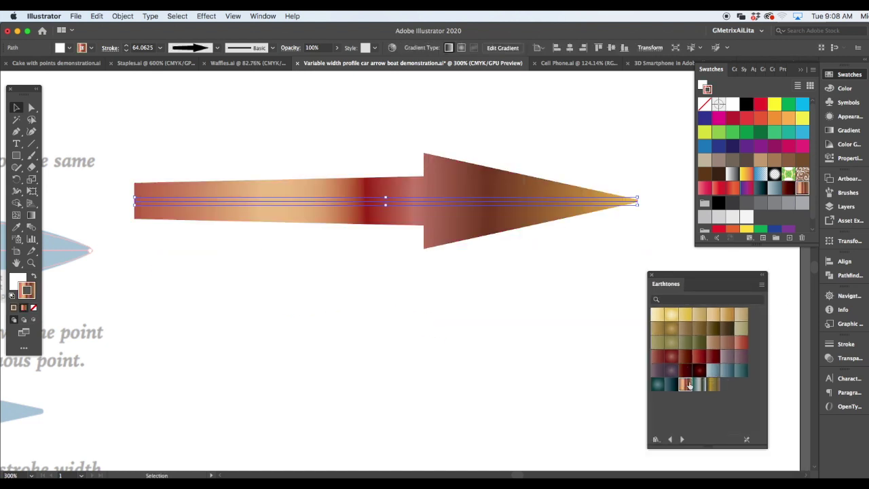
click(713, 385)
click(685, 371)
- Apply a black-and-white striped gradient from the Fades library to the arrow and run the gradient across its stroke
click(682, 440)
click(672, 358)
click(684, 358)
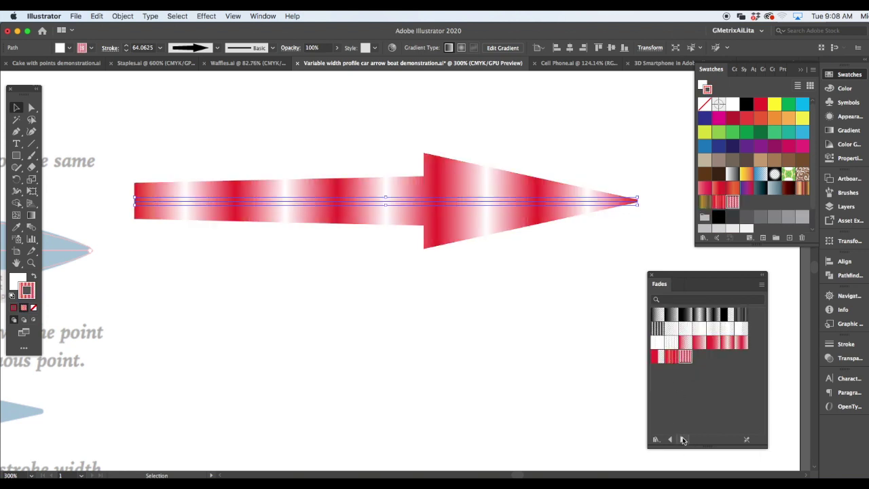
click(657, 328)
click(842, 130)
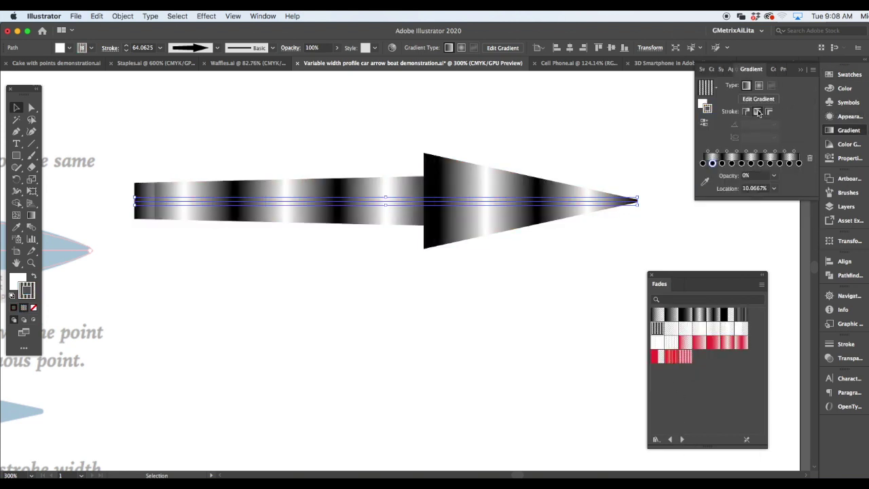
click(769, 112)
- Try the red striped Fades gradients and several gradients from the following swatch library on the arrow's stroke
click(685, 358)
click(672, 356)
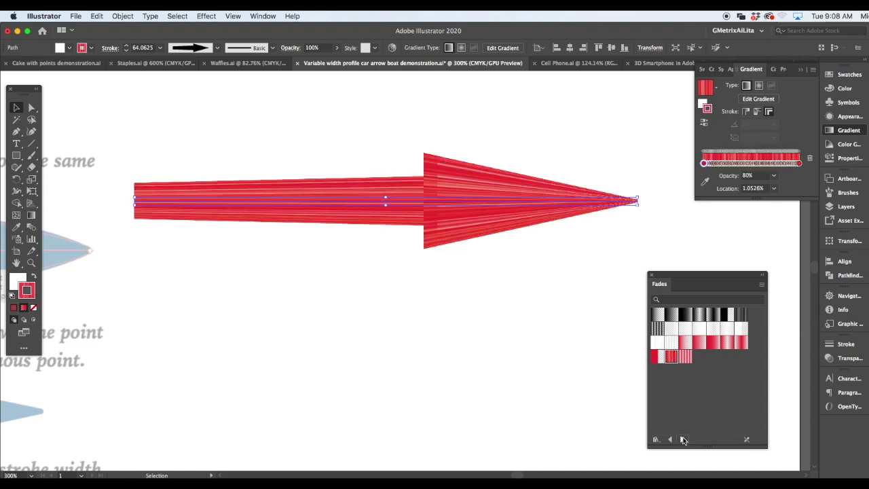
click(682, 439)
click(682, 320)
click(671, 343)
click(658, 345)
- Apply a glossy dark red gradient from the Fruits and Vegetables library to the arrow's stroke and deselect the arrow
click(682, 440)
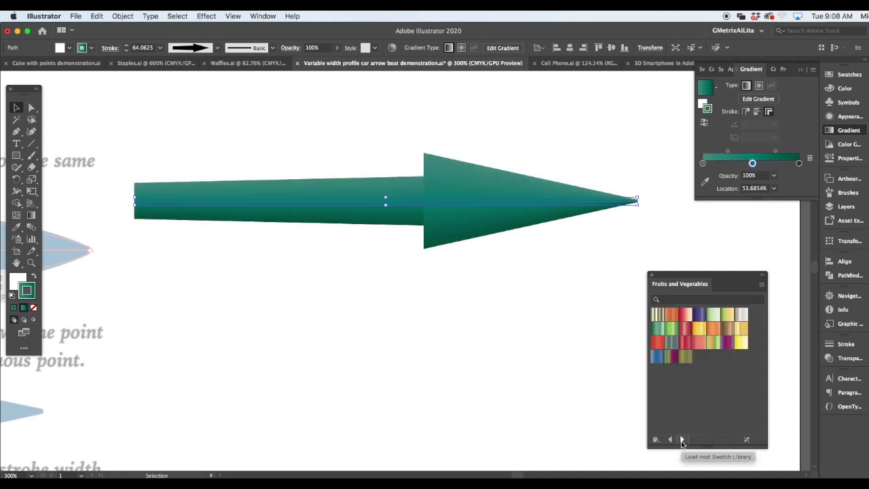
click(685, 342)
click(326, 269)
drag(307, 328, 326, 302)
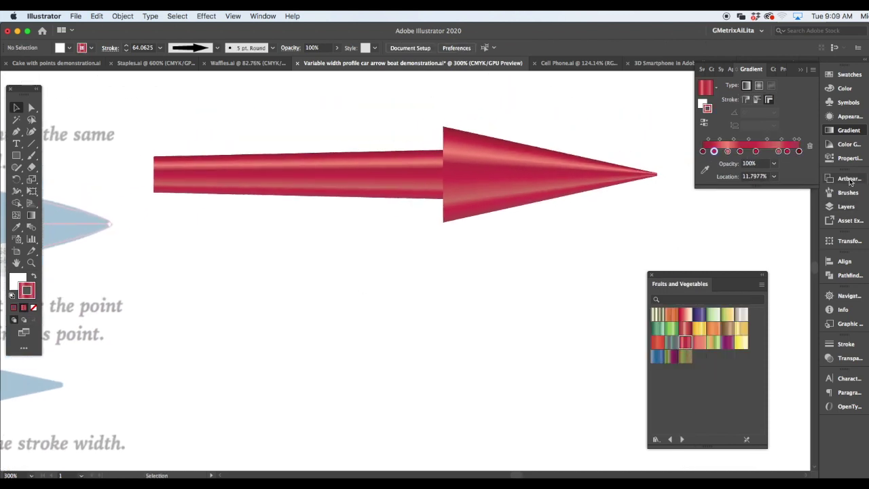
- Add a Drop Shadow effect to the current appearance with 7 pt offsets and a 5 pt blur
click(848, 116)
click(730, 237)
mouse_move(754, 321)
click(848, 323)
drag(567, 328, 563, 244)
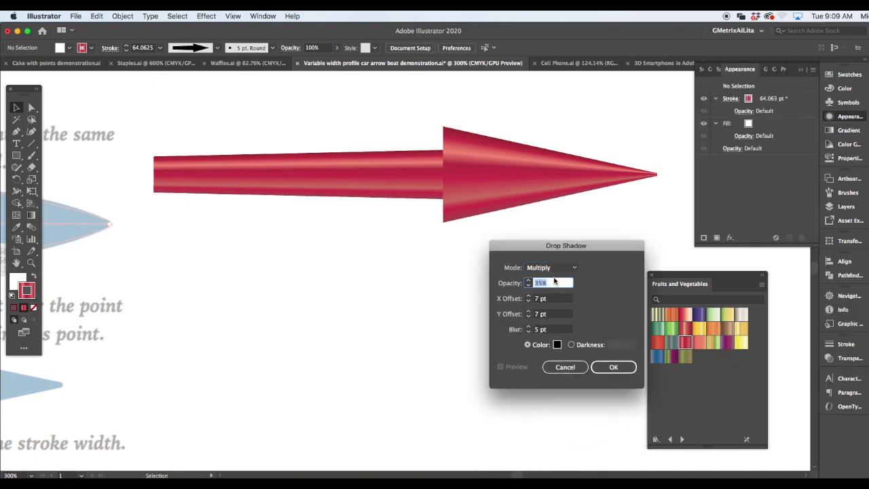
click(611, 365)
- Set the drop shadow to Normal mode with 46% opacity and a 9 pt X offset
click(736, 149)
text(9)
click(551, 266)
click(539, 274)
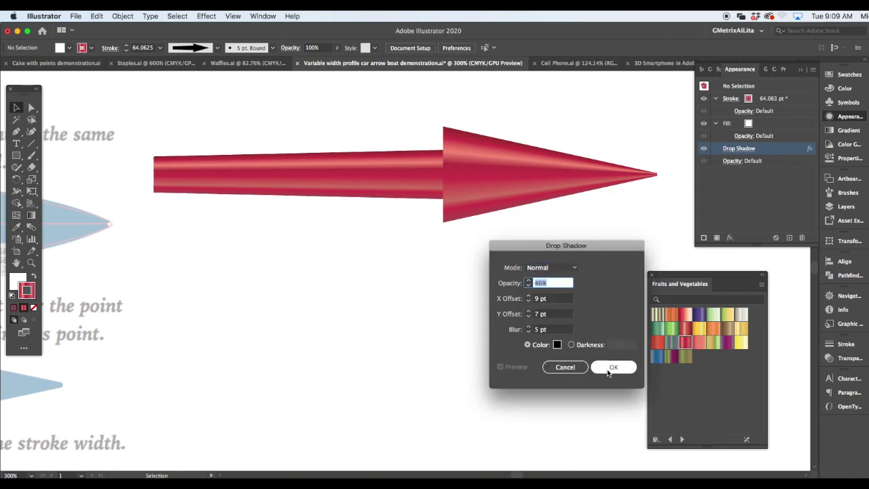
click(611, 368)
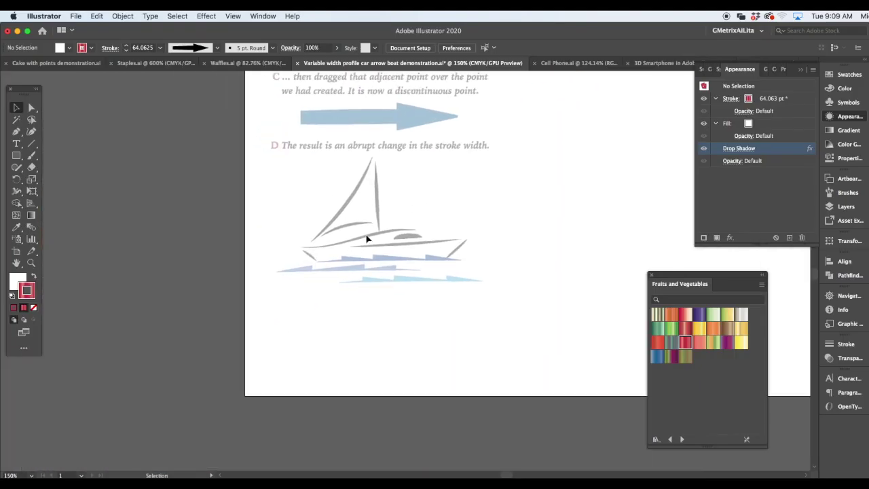
- Trace the sailboat's long curved sail edge with the Pen tool, using the default black stroke and no fill
key(super+equal)
key(super+equal)
key(p)
key(d)
click(378, 159)
drag(258, 326, 169, 394)
click(18, 279)
key(slash)
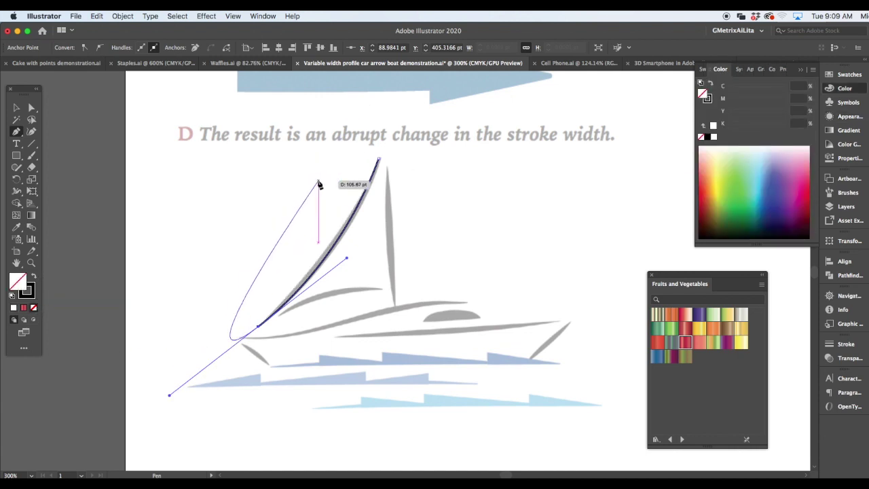
- Give the sail curve the width profile tapered at both ends and a 6 pt stroke
key(v)
click(216, 48)
click(184, 84)
click(150, 48)
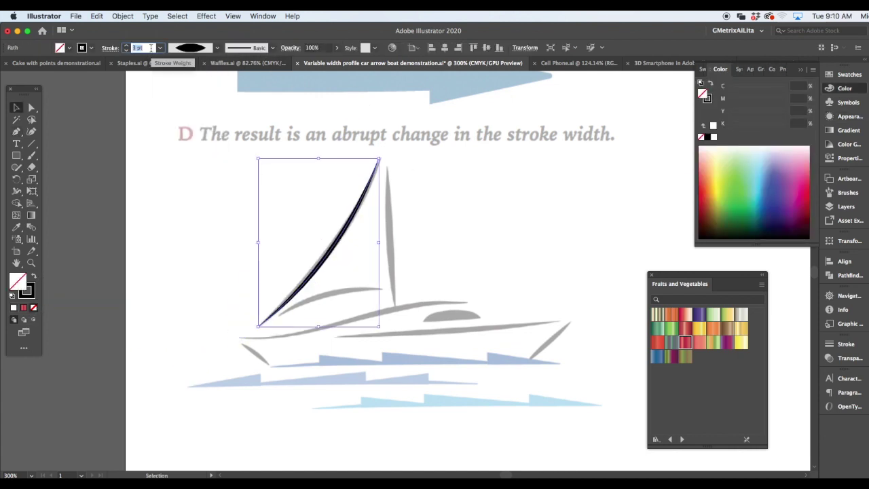
text(1)
click(407, 200)
click(375, 185)
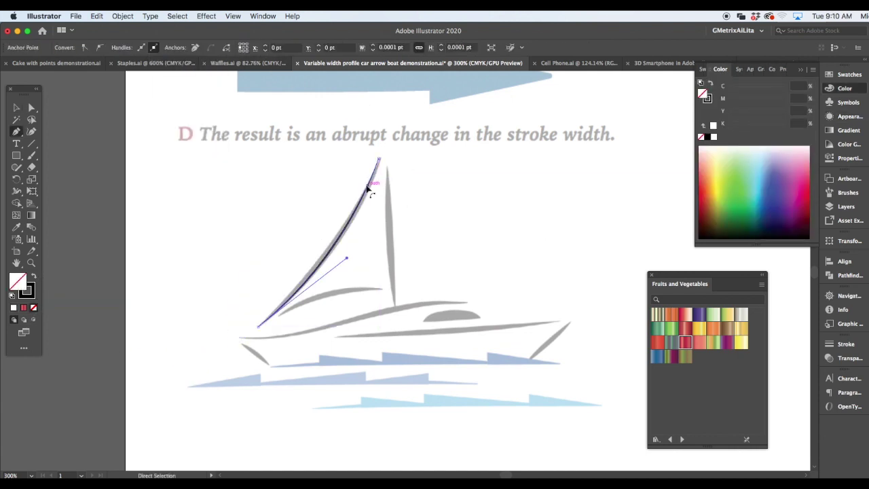
key(v)
click(146, 49)
text(6)
key(Return)
click(284, 201)
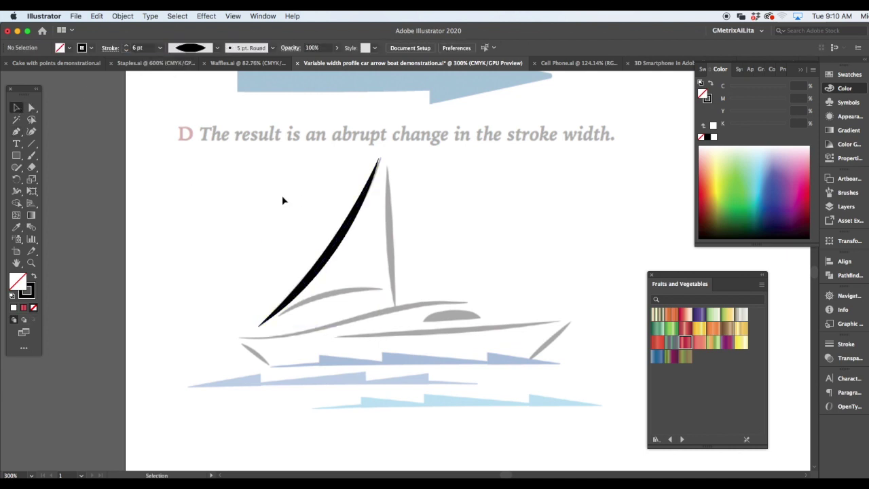
- Draw the mast line over the template and try copying the sail curve's stroke style onto it with the Eyedropper
click(384, 172)
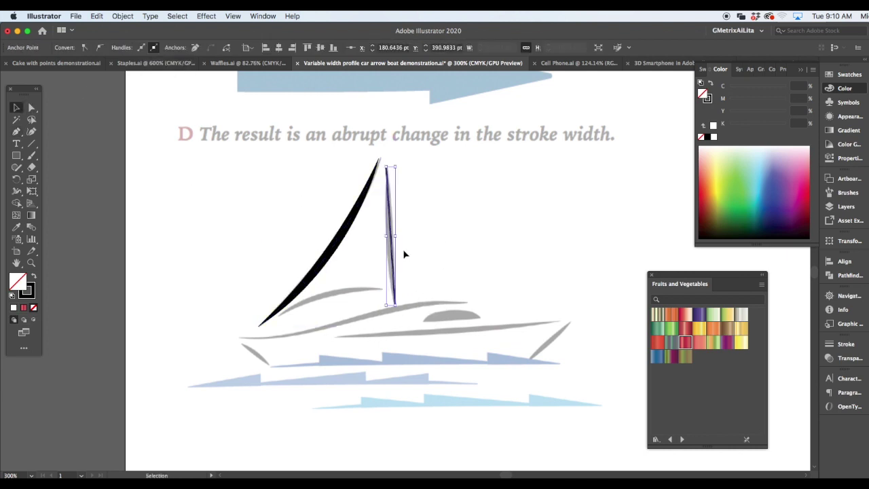
key(i)
click(353, 219)
key(super+z)
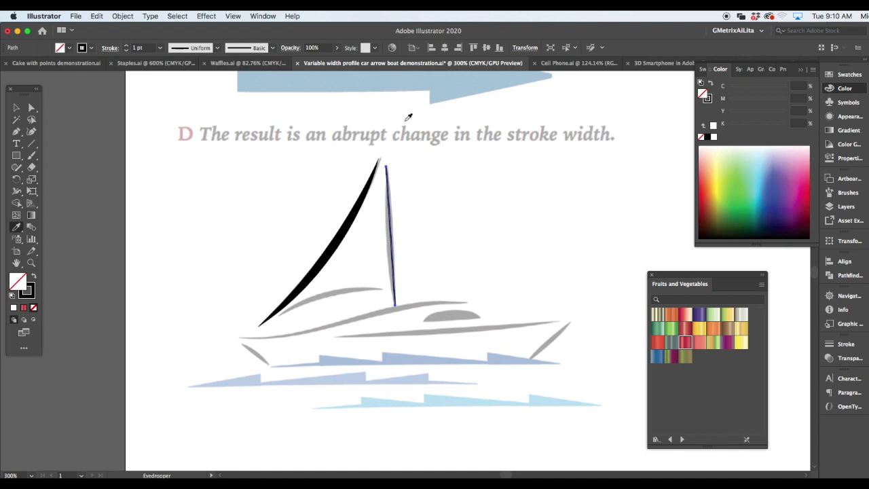
- Trace the boat's long deck curve and the shorter curve at the foot of the sail with the Pen tool
key(p)
drag(467, 302, 346, 326)
click(240, 336)
super+click(281, 329)
click(278, 316)
drag(382, 288, 407, 302)
super+click(247, 349)
- Trace the short stern line, the long hull line and the slanted bow line with the Pen tool
click(242, 345)
drag(267, 363, 288, 356)
super+click(288, 356)
drag(335, 337, 419, 346)
click(569, 320)
click(531, 357)
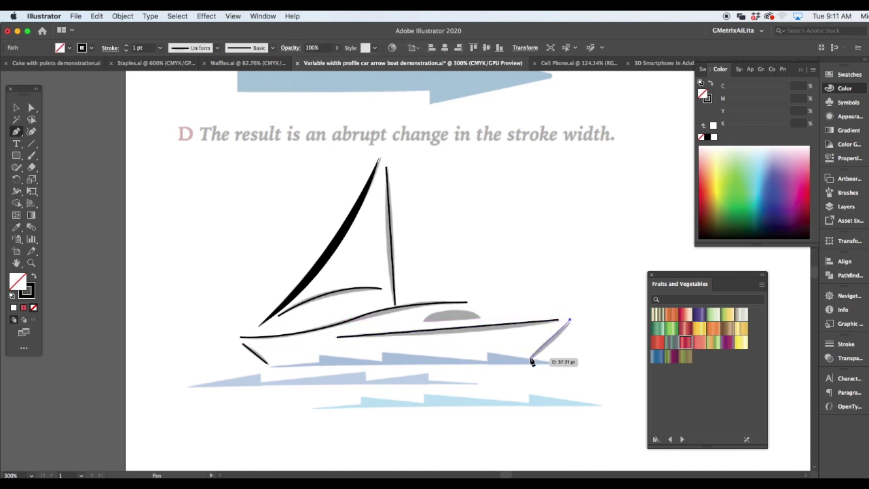
super+click(429, 324)
- Draw a straight line along the base of the boat's small cabin dome
click(423, 319)
click(478, 315)
super+click(414, 283)
- Give all the thin boat lines except the cabin base the width profile tapered at both ends and a 4 pt stroke
key(v)
click(396, 338)
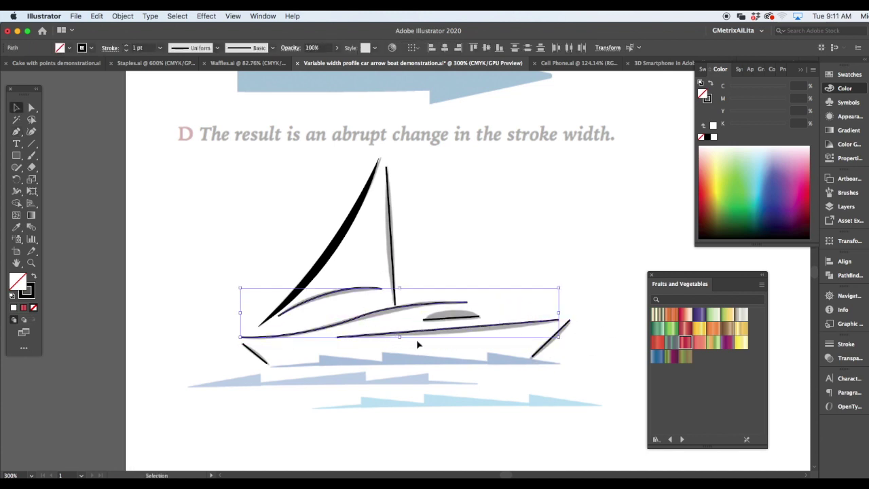
shift+click(395, 258)
shift+click(548, 346)
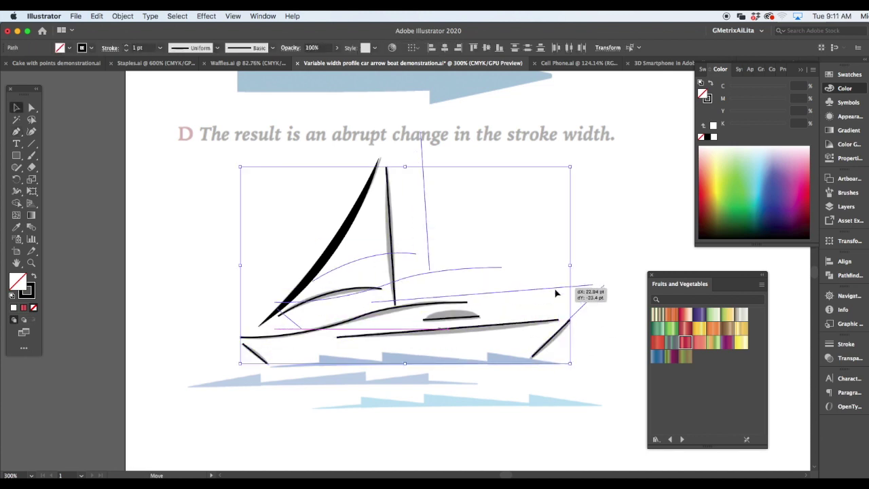
click(217, 48)
click(184, 76)
click(151, 49)
key(super+shift+a)
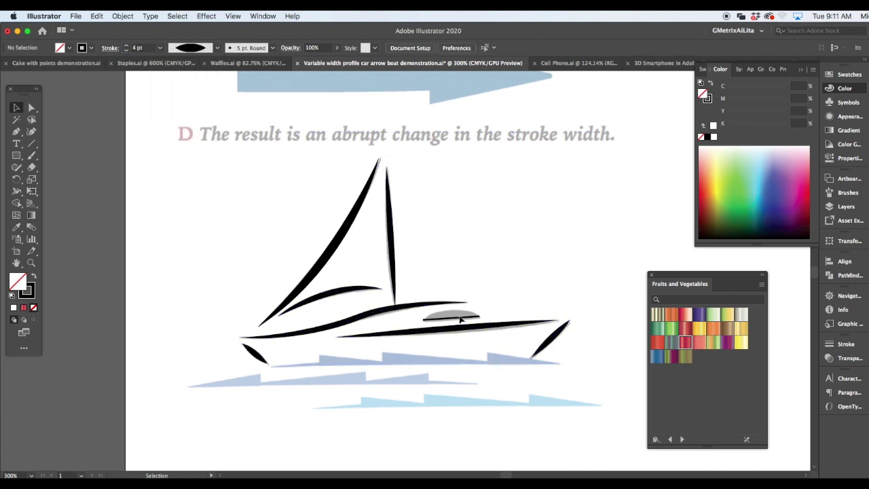
- Widen only the upper side of the cabin line with the Width tool to match the template's dome
key(shift+w)
key(super+equal)
key(super+equal)
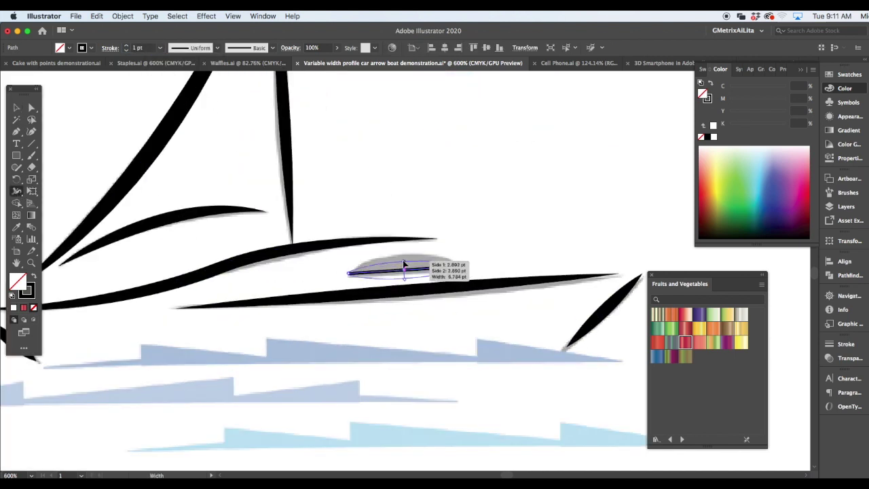
drag(405, 267, 403, 255)
key(super+shift+a)
- Draw a straight path along the base of the middle wave with the Pen tool
key(p)
scroll(204, 262, left, 5)
scroll(204, 262, down, 5)
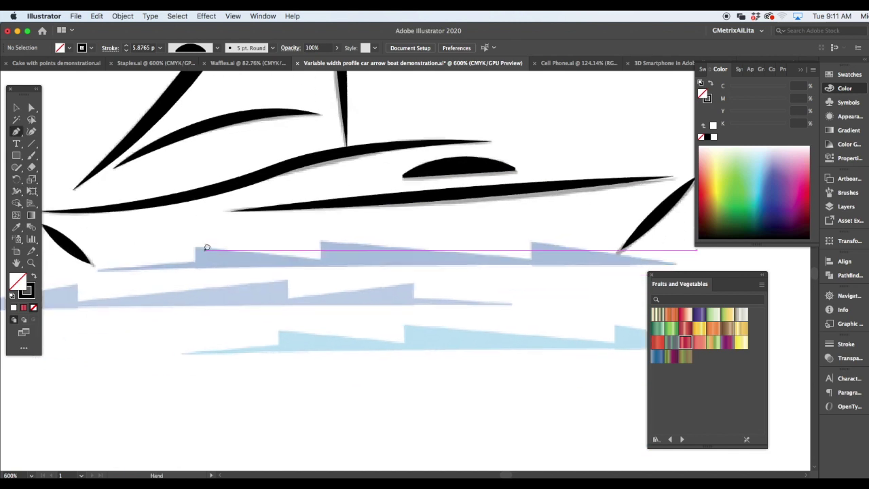
click(59, 246)
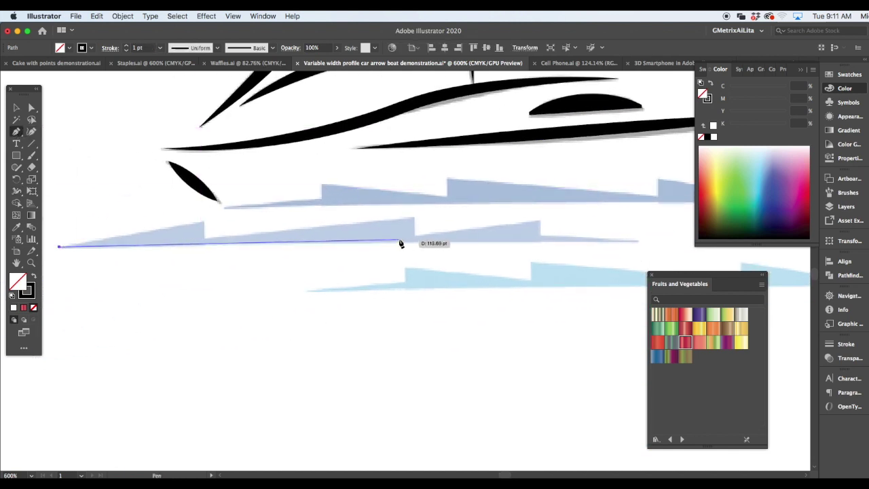
click(641, 244)
key(super+shift+a)
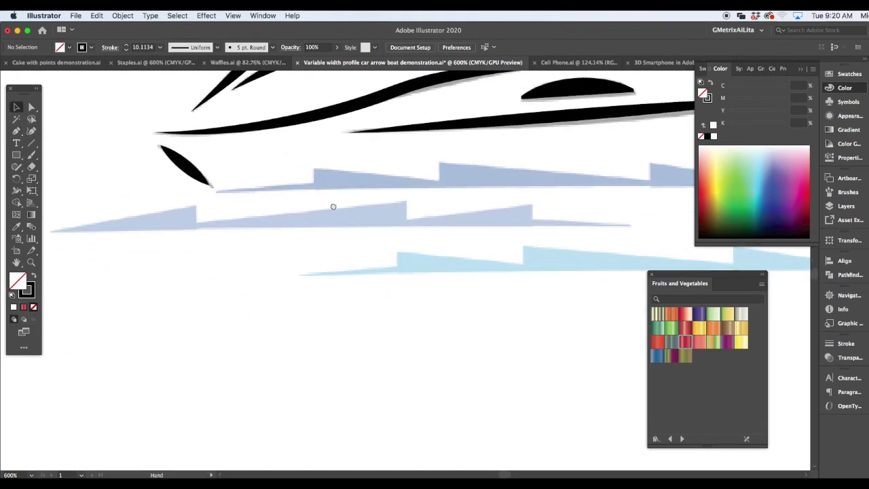
- Draw a horizontal line with a 1 pt stroke along the middle wave's base and nudge it below the wave
drag(332, 206, 335, 212)
drag(54, 236, 632, 237)
click(143, 47)
text(1)
key(Return)
key(v)
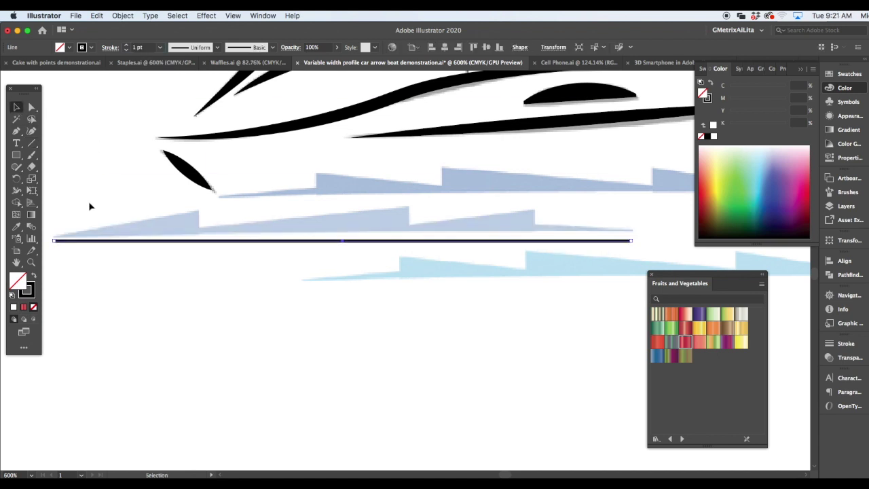
key(shift+Down)
- Shape the line's upper side with the Width tool into three sawtooth wave peaks with abrupt drops, matching the template
drag(193, 272, 239, 258)
drag(403, 269, 406, 265)
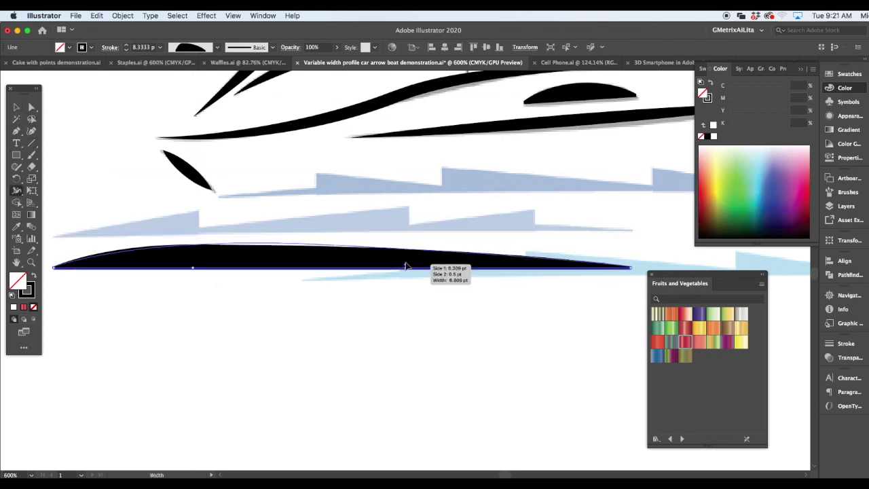
drag(530, 272, 534, 250)
drag(207, 268, 207, 261)
key(super+z)
drag(420, 260, 419, 265)
drag(545, 258, 535, 268)
drag(420, 267, 405, 268)
mouse_move(207, 267)
mouse_down()
mouse_move(193, 268)
mouse_move(178, 290)
mouse_up()
- Give the sawtooth wave line a light blue stroke (C 62.75, M 6.27) and no fill, starting from a sampled template color
key(i)
click(182, 224)
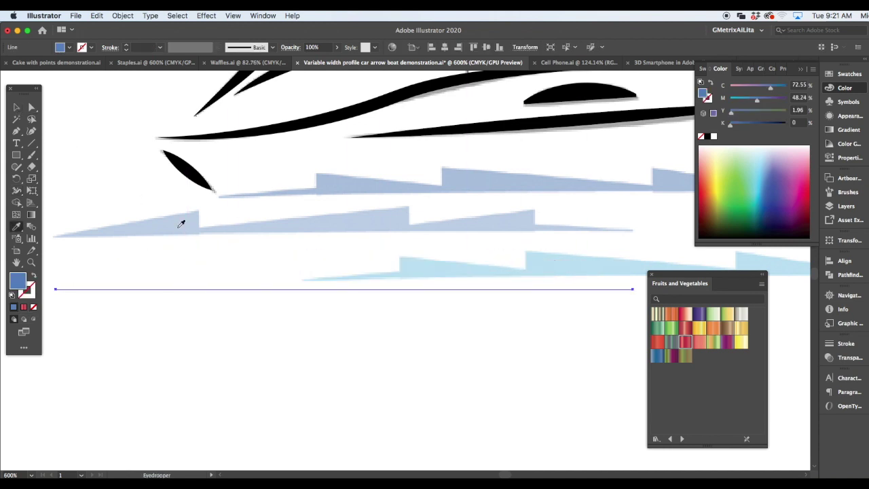
key(shift+x)
click(762, 186)
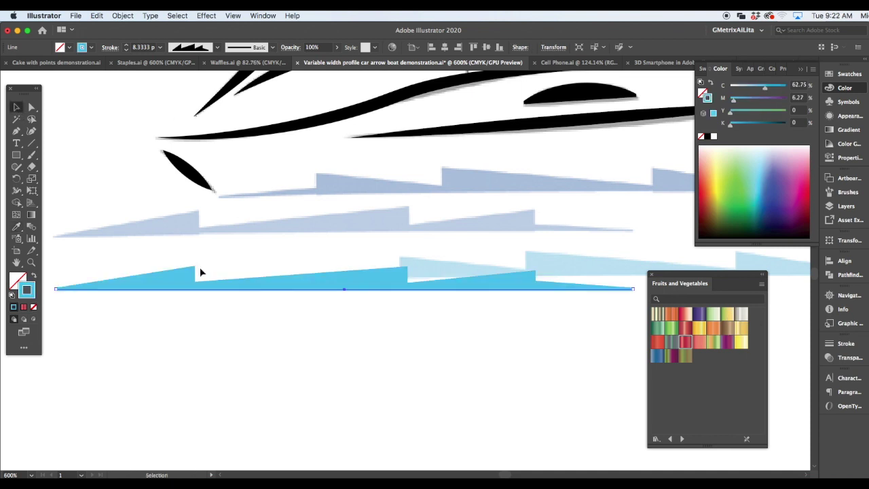
- Duplicate the blue wave below the template waves and flip the copy's width profile along its length
key(super+minus)
mouse_move(307, 318)
mouse_down()
mouse_move(319, 297)
mouse_move(355, 333)
mouse_move(348, 339)
mouse_up()
click(110, 47)
click(99, 200)
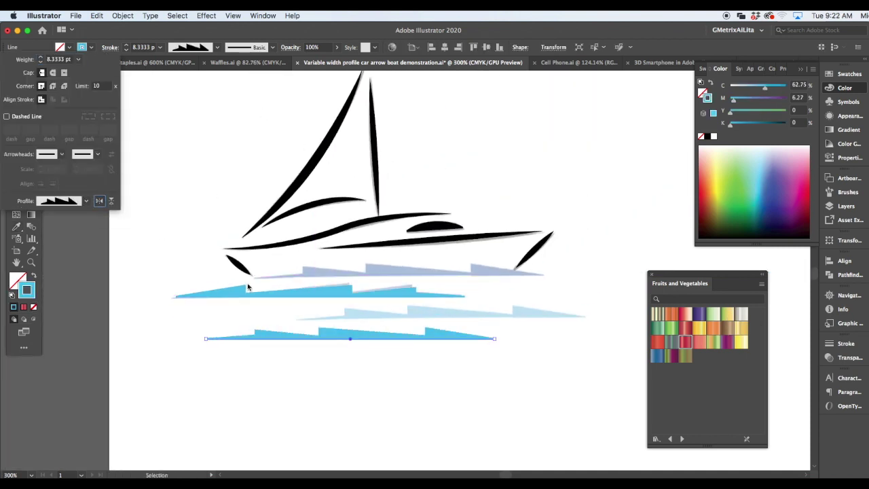
- Recolor the copied wave darker blue (C 72.94, M 50.59) and place it and a 7 pt duplicate on the lower and upper template waves
click(760, 188)
drag(334, 339, 416, 314)
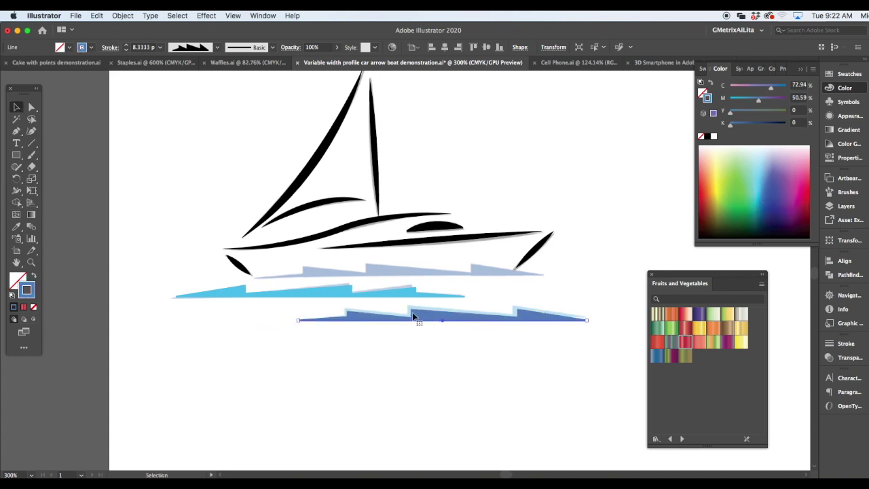
drag(393, 272, 391, 273)
click(140, 47)
click(152, 129)
- Inspect the variable width profile list and its option for saving a custom profile
click(217, 47)
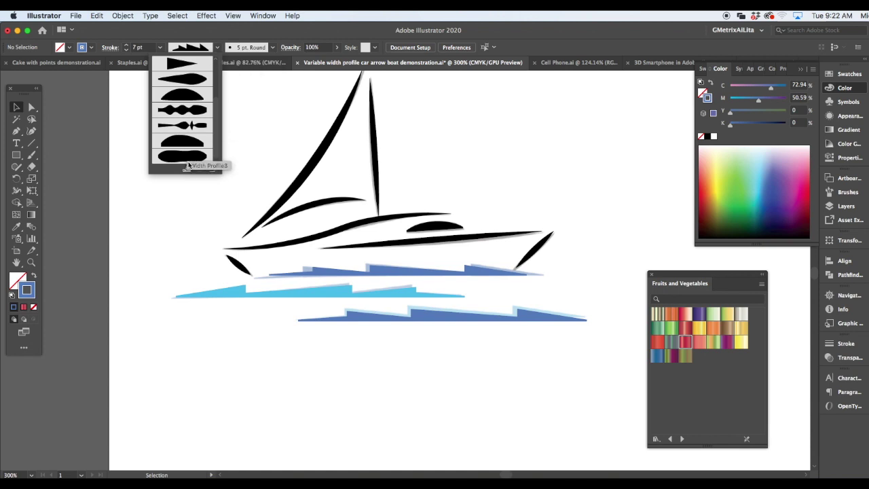
click(186, 169)
click(347, 400)
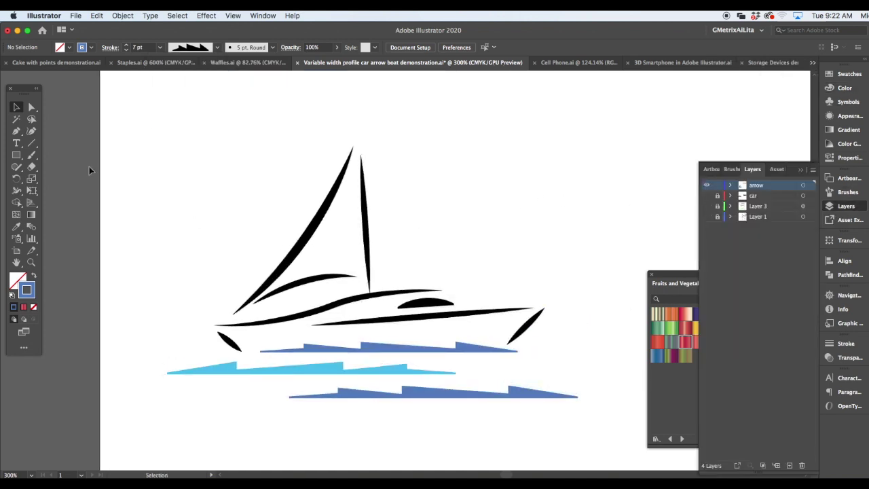
- Draw a water rectangle about 296 by 38 pt behind the two lower waves, filled with the first Gems and Jewels gradient and no stroke
click(17, 155)
mouse_move(155, 356)
mouse_down()
mouse_move(446, 413)
mouse_move(597, 413)
mouse_up()
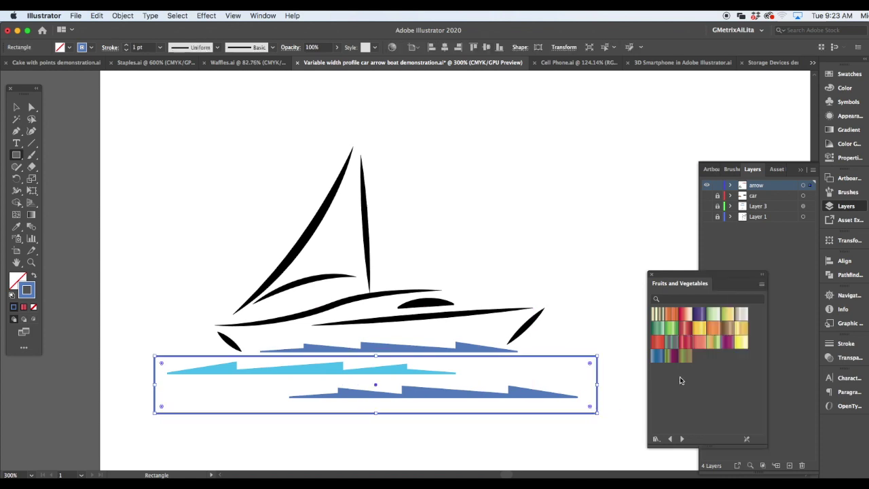
click(682, 438)
click(657, 313)
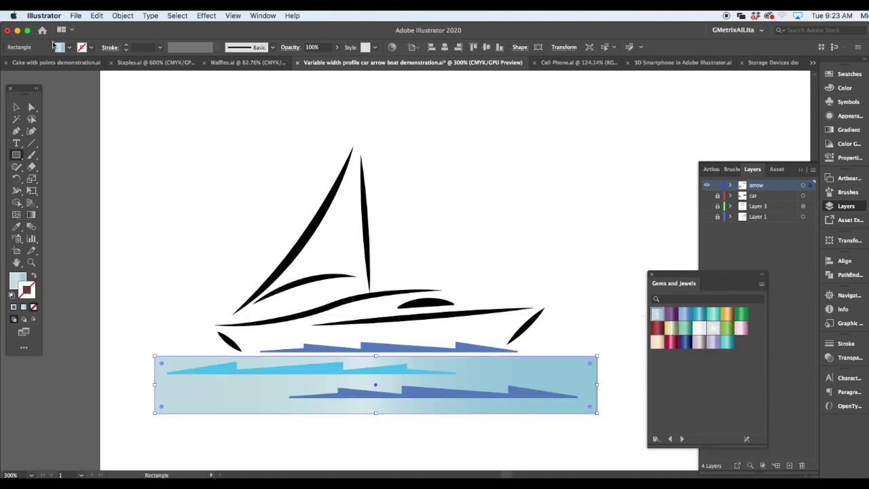
drag(198, 387, 191, 383)
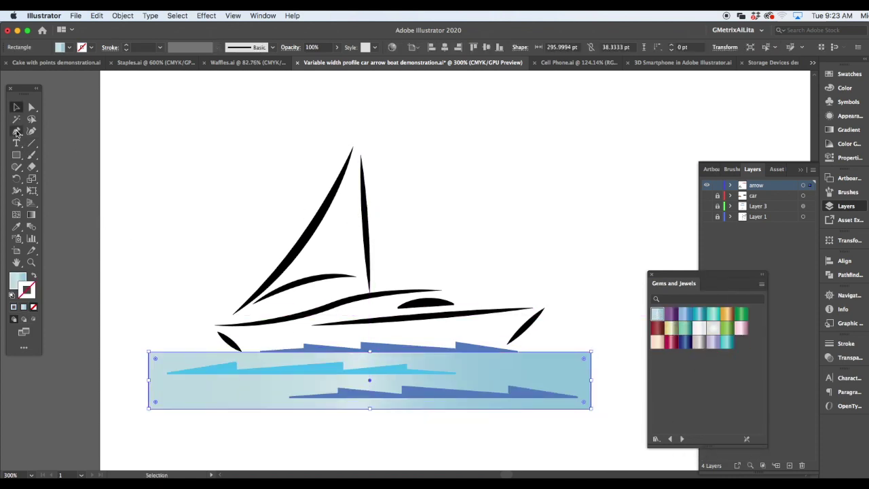
- Draw a large cloud-like background shape with smooth, rounded lobes around the sailboat's sails using the Pen tool
click(17, 133)
click(202, 319)
drag(199, 188, 223, 131)
click(304, 156)
drag(304, 106, 370, 102)
drag(446, 123, 450, 110)
drag(494, 157, 480, 215)
drag(601, 205, 577, 298)
drag(617, 267, 575, 322)
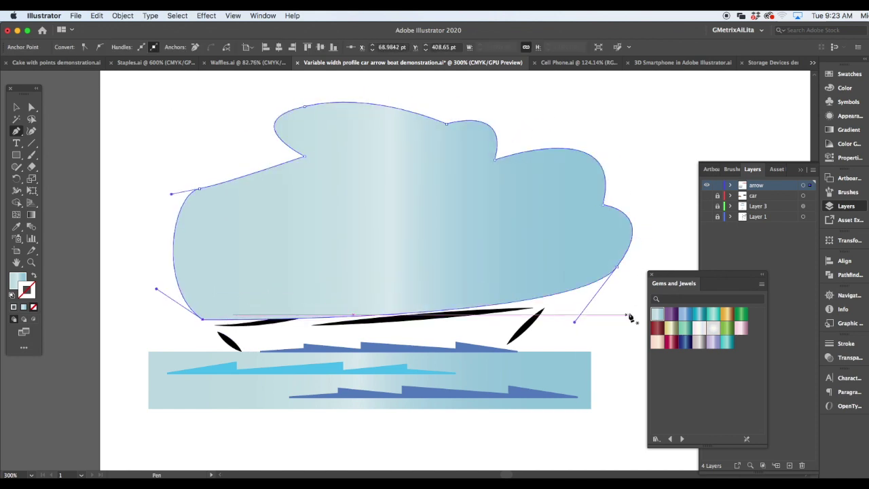
- Fill the cloud shape with the pale pastel Gems and Jewels gradient and send it behind the sailboat
click(698, 331)
key(ctrl+shift+bracketleft)
click(31, 106)
key(ctrl+shift+a)
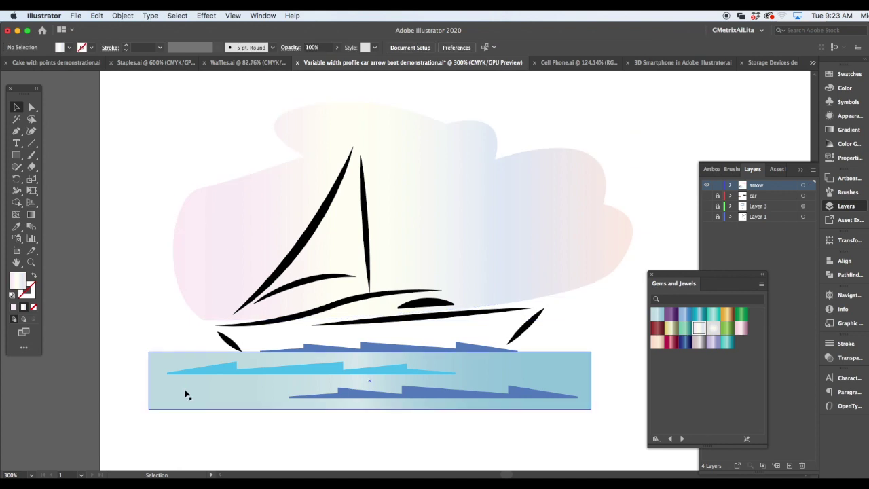
- Slant the left side of the water rectangle by moving its upper-left corner inward along the top edge
click(152, 355)
drag(149, 351, 178, 351)
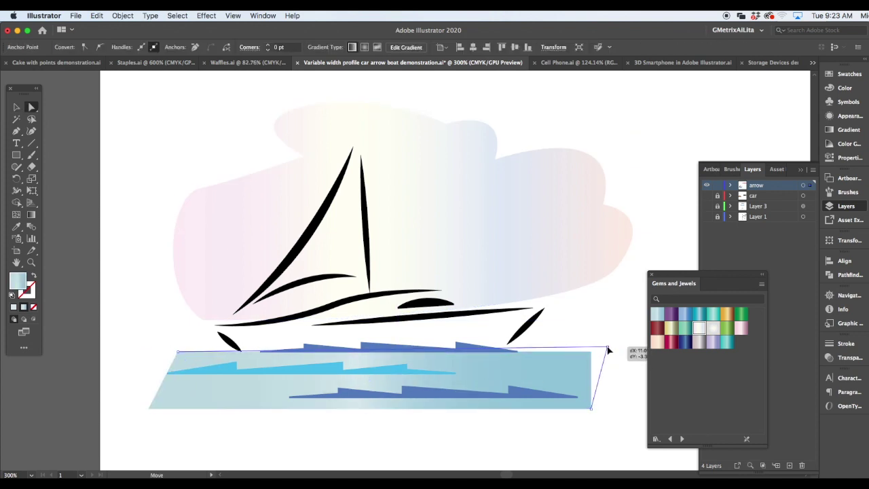